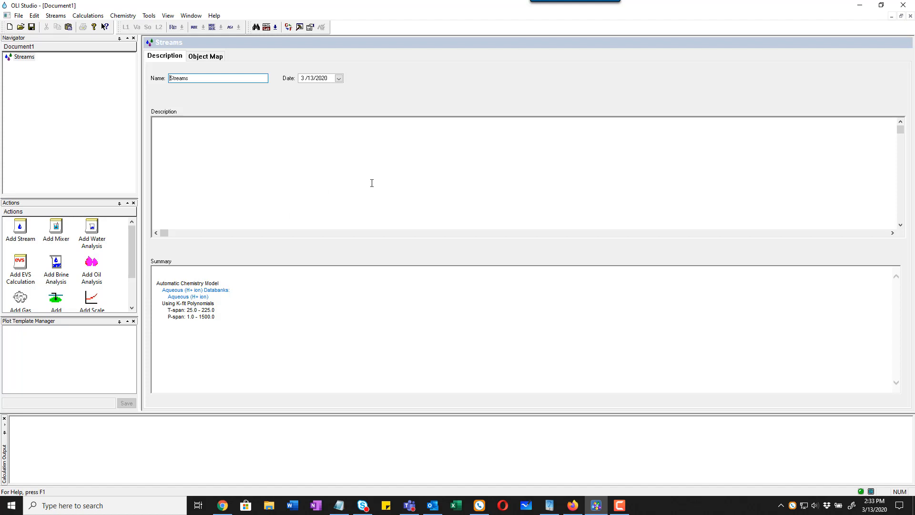
Step: Add a stream using the MSE (H3O+ ion) chemistry model and set the component name style to Formula
double_click(20, 227)
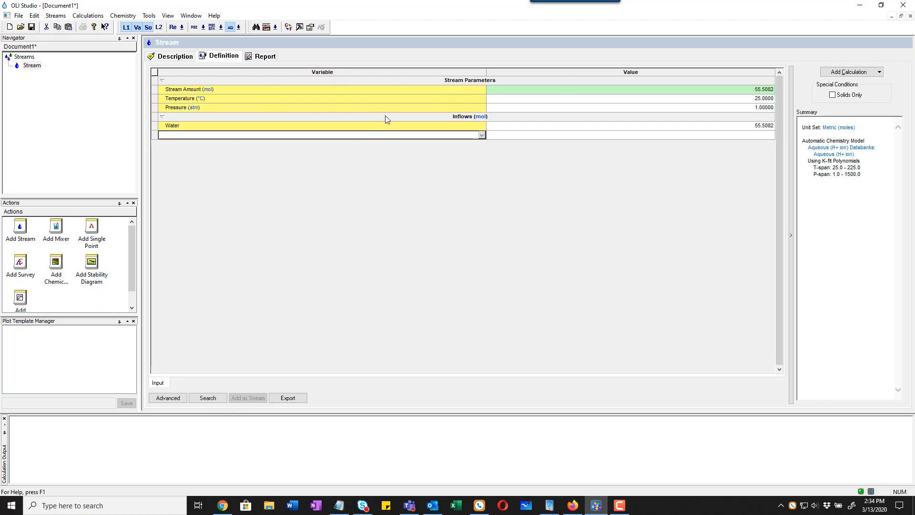
left_click(194, 27)
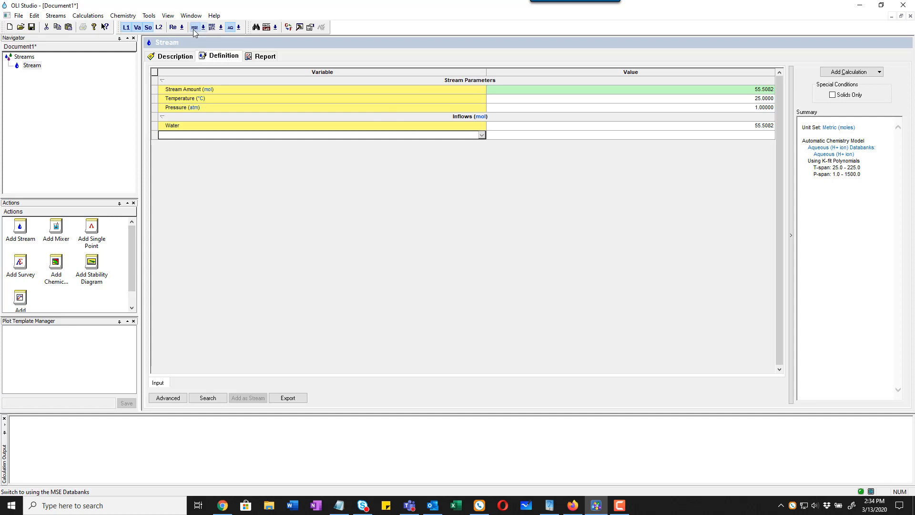
left_click(267, 27)
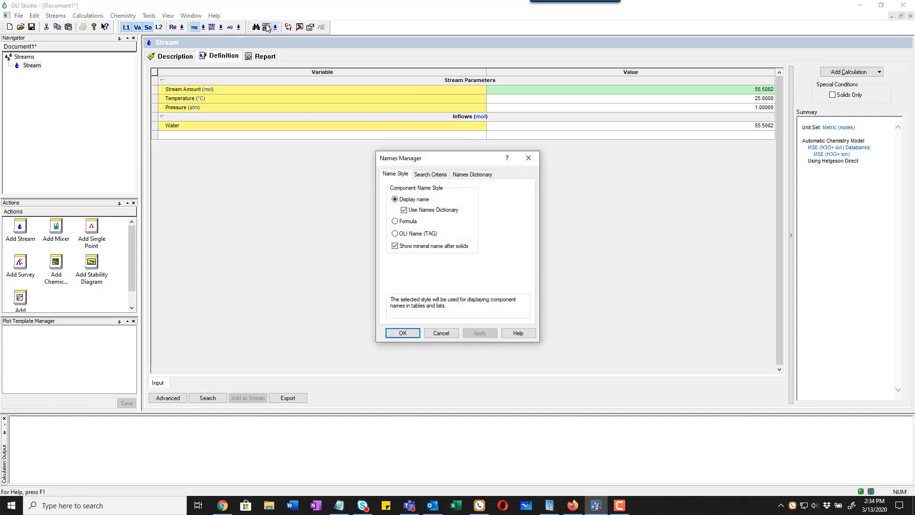
left_click(411, 221)
left_click(412, 332)
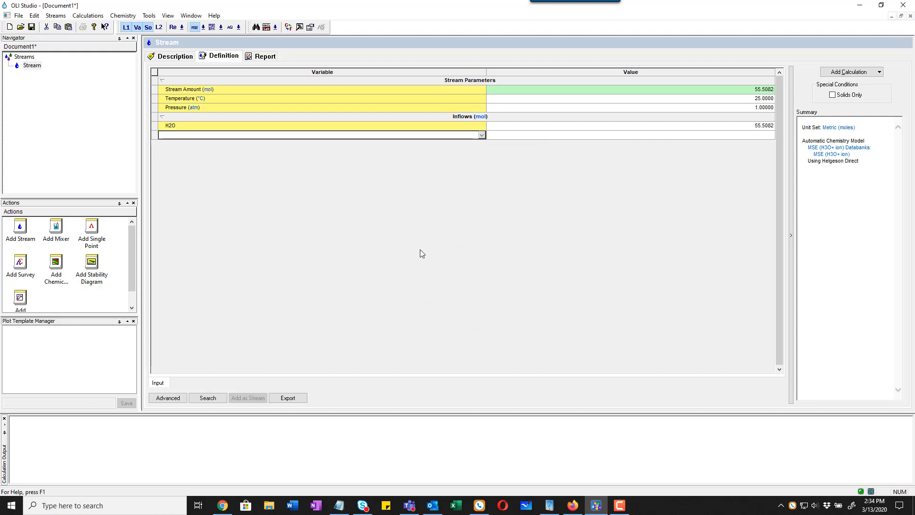
Step: Create a user alloy named Test101 in the Fe-Cr-Ni-Mo-C-Austenitic class with the Alloy Manager
left_click(152, 17)
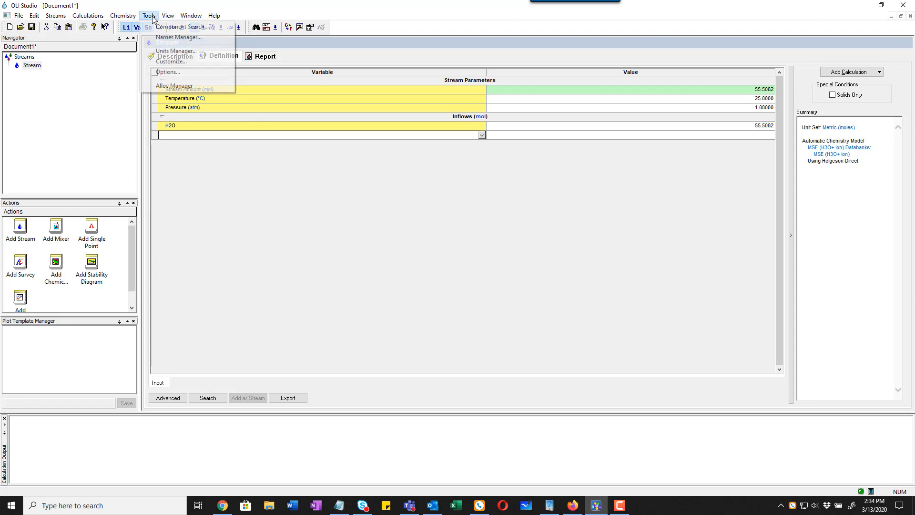
left_click(206, 90)
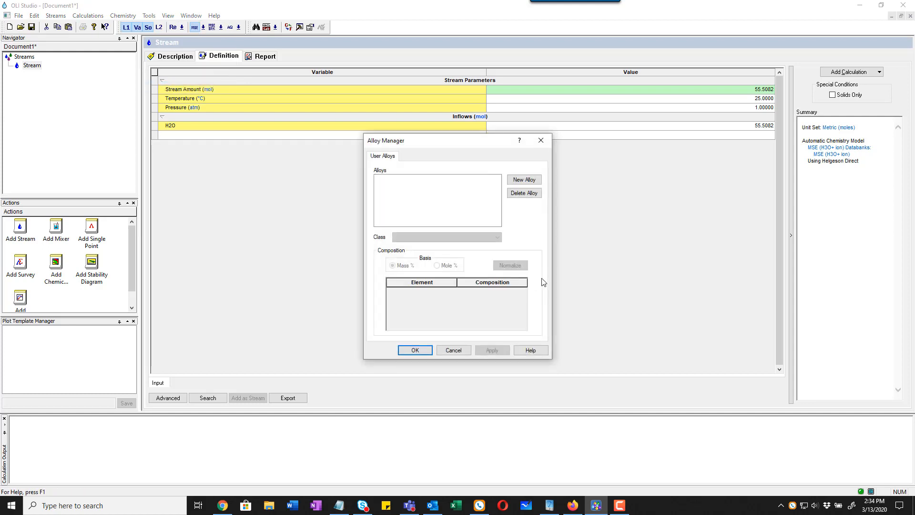
left_click(527, 180)
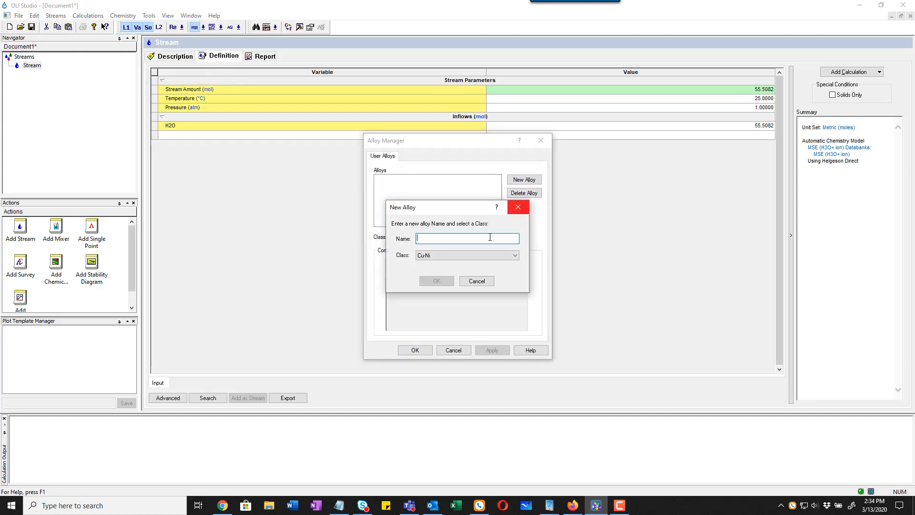
type("Test101")
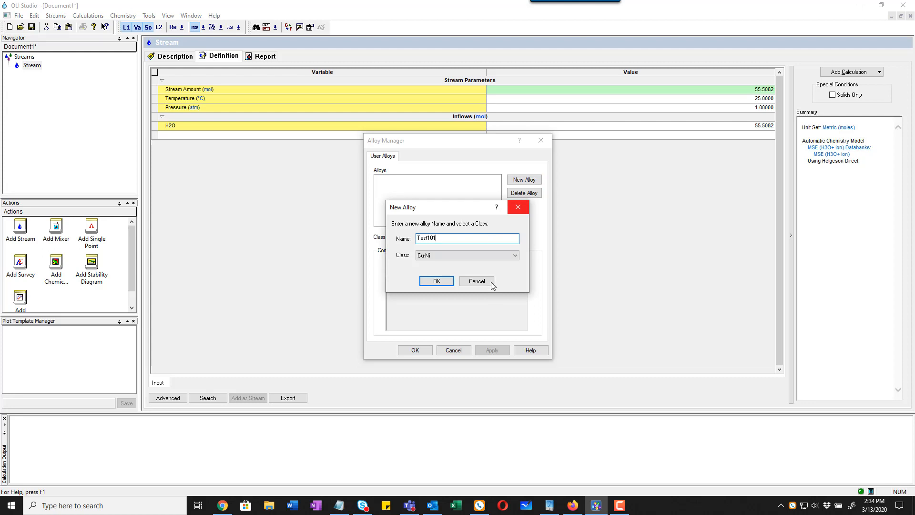
left_click(514, 255)
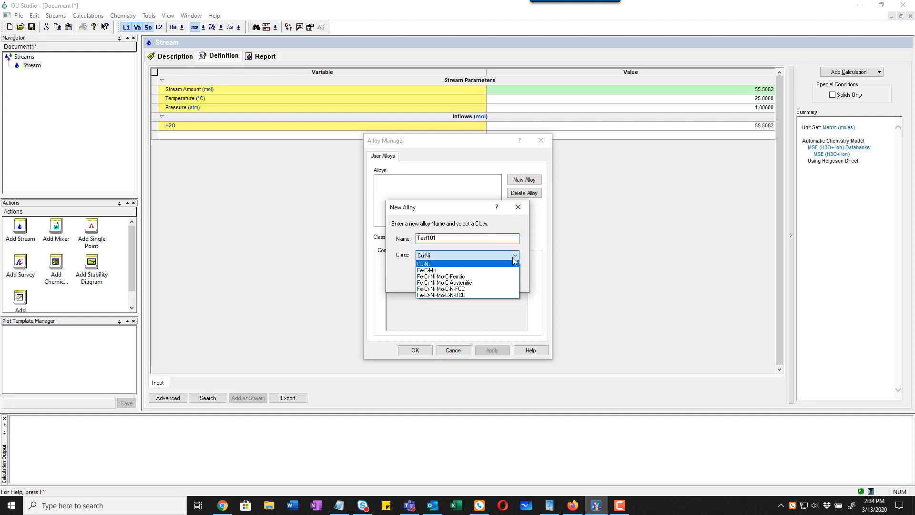
left_click(499, 282)
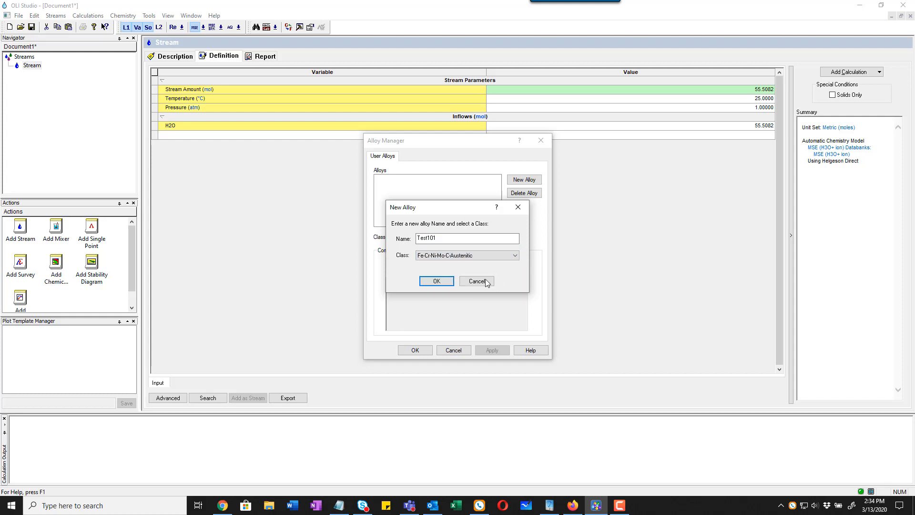
left_click(437, 282)
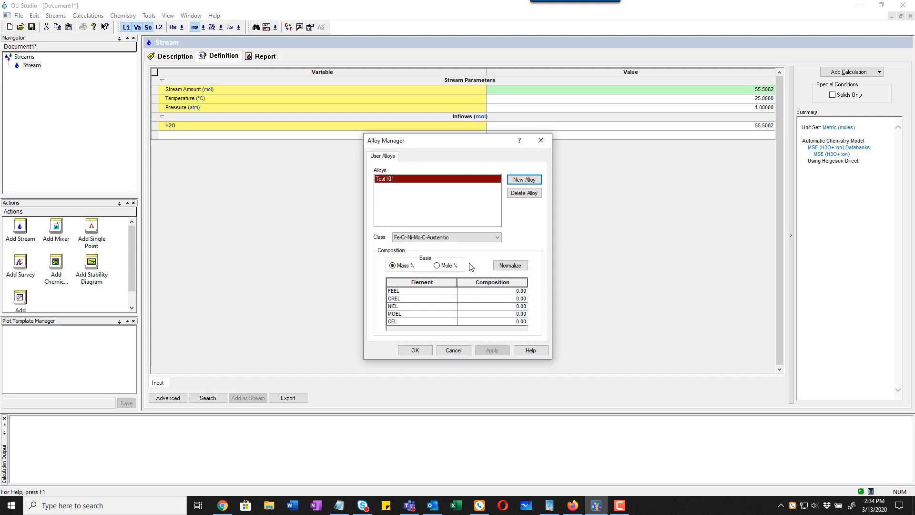
Step: Set Test101's mass composition to 99.60 % FEEL and 0.10 % each of CREL, NIEL, MOEL and CEL, then normalize and accept it
left_click(506, 292)
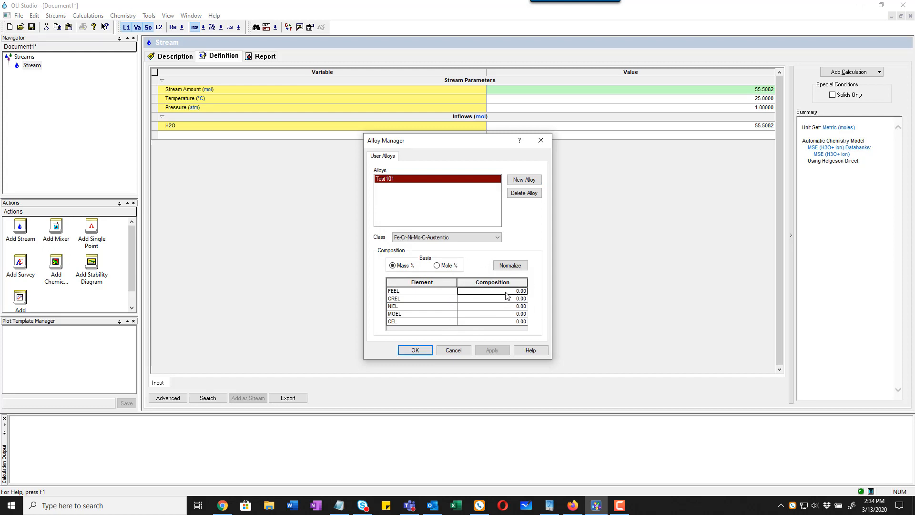
type("99.6")
key("Return")
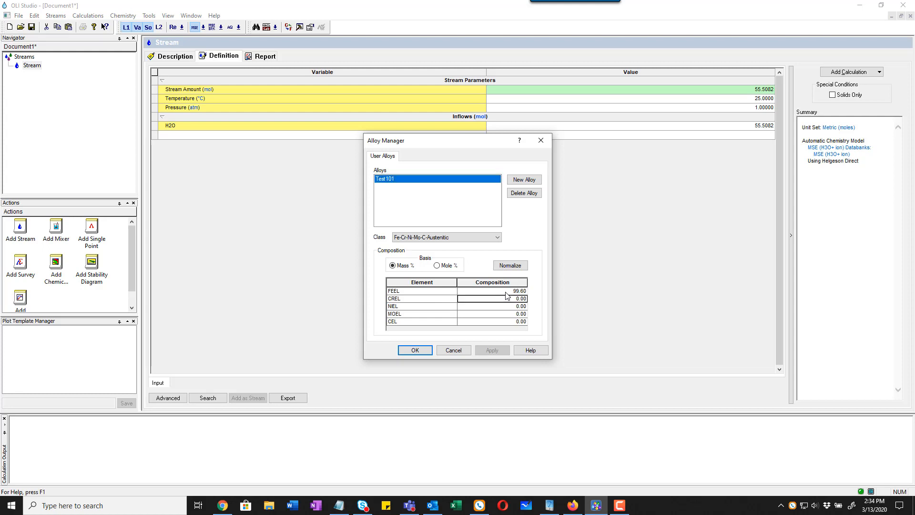
type("0")
key("Return")
type("0.1")
key("Return")
type("0.1")
key("Return")
type("0.1")
key("Return")
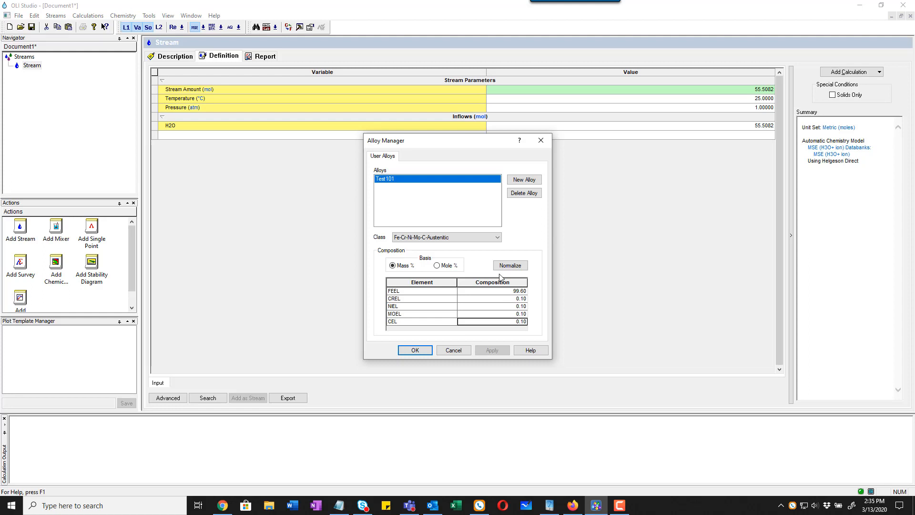
left_click(524, 265)
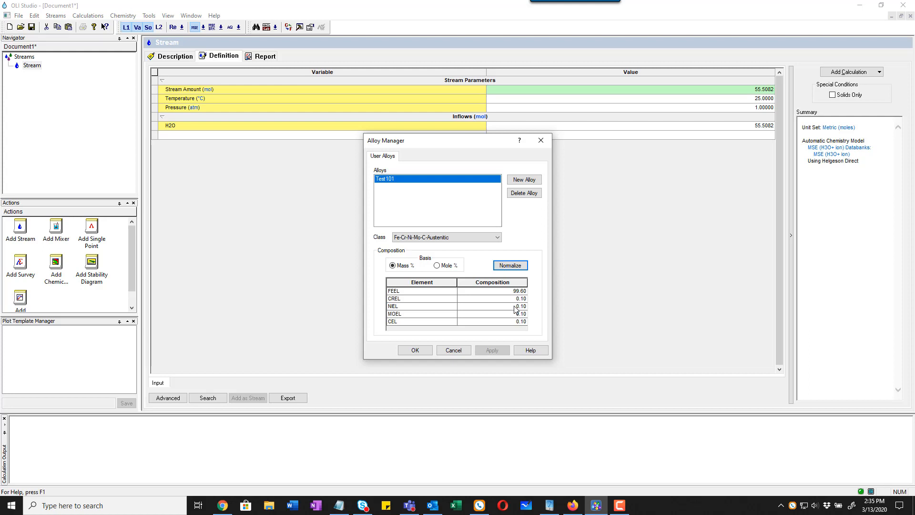
left_click(415, 351)
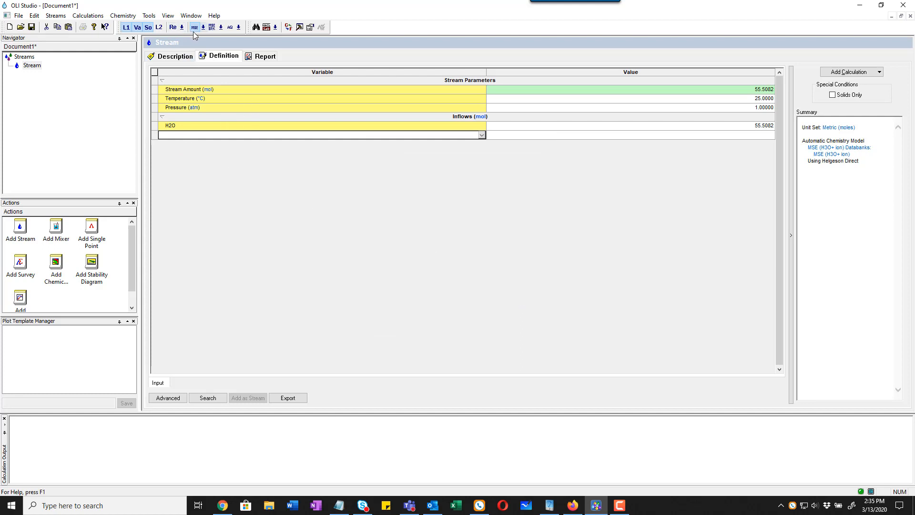
Step: Add a stability diagram calculation to the stream with the Test101 alloy as its contact surface
left_click(864, 73)
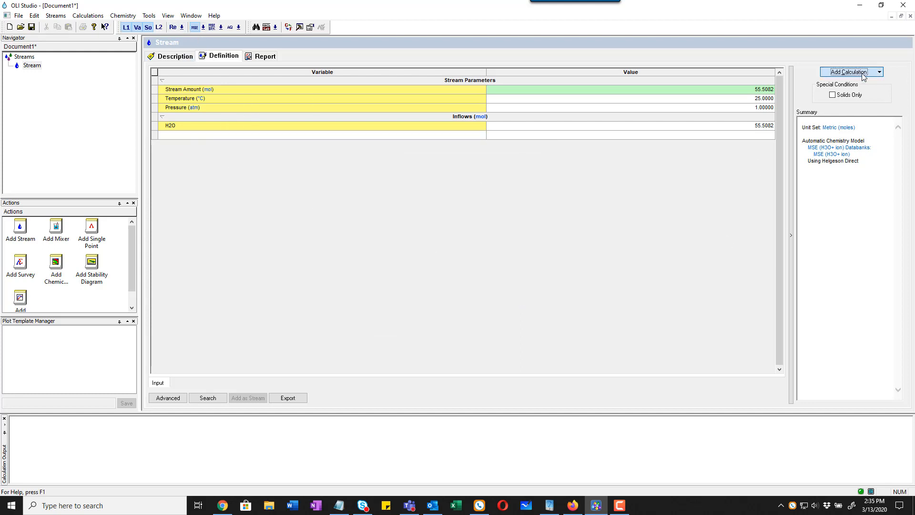
left_click(870, 120)
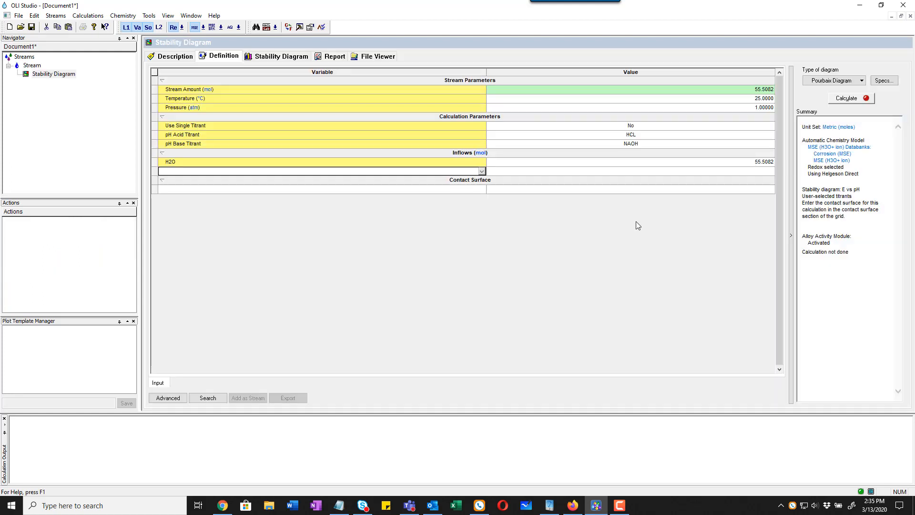
left_click(474, 190)
left_click(482, 190)
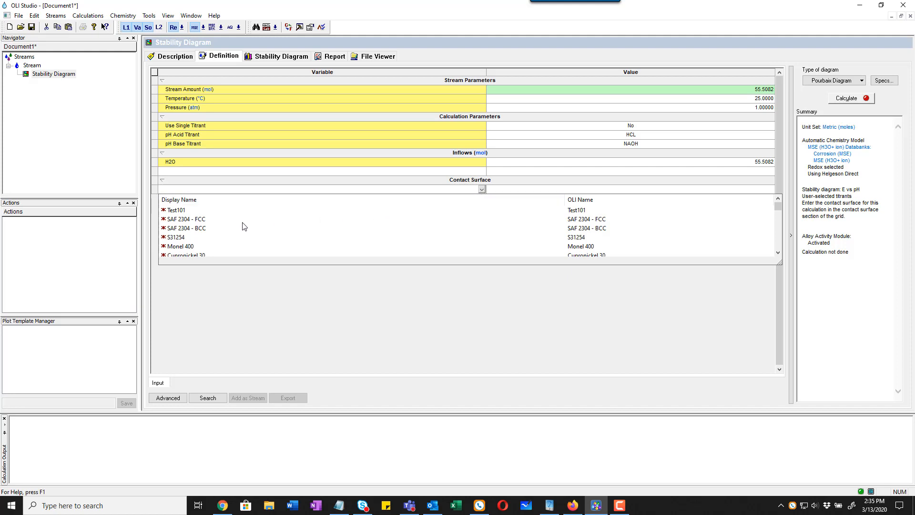
left_click(180, 210)
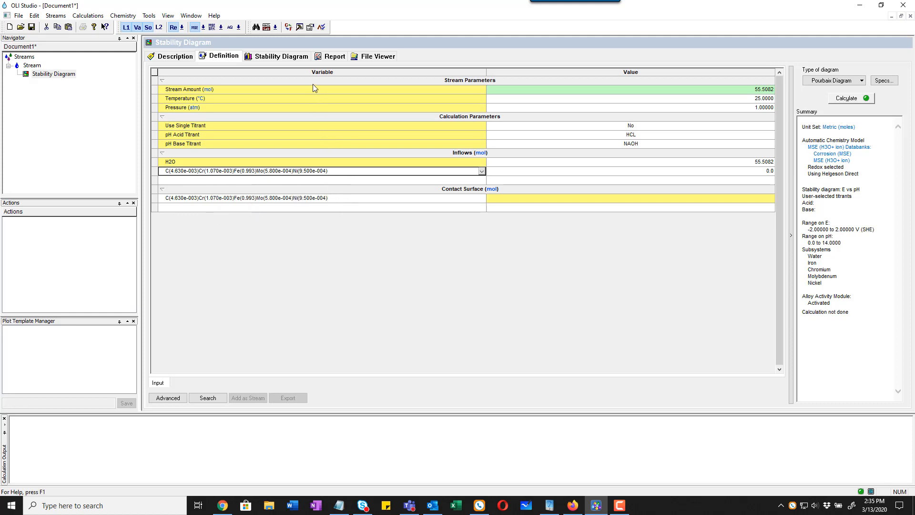
Step: Switch the component names to the Display name style and calculate the Pourbaix stability diagram
left_click(276, 27)
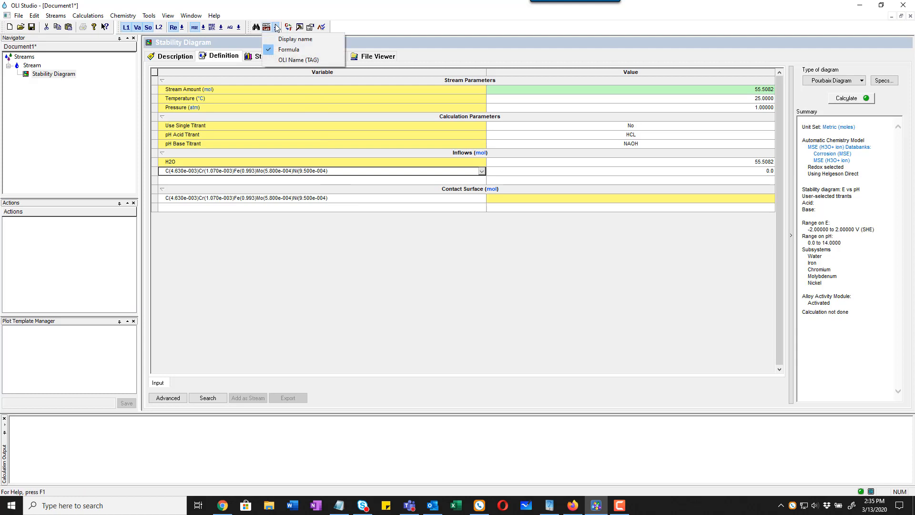
left_click(295, 40)
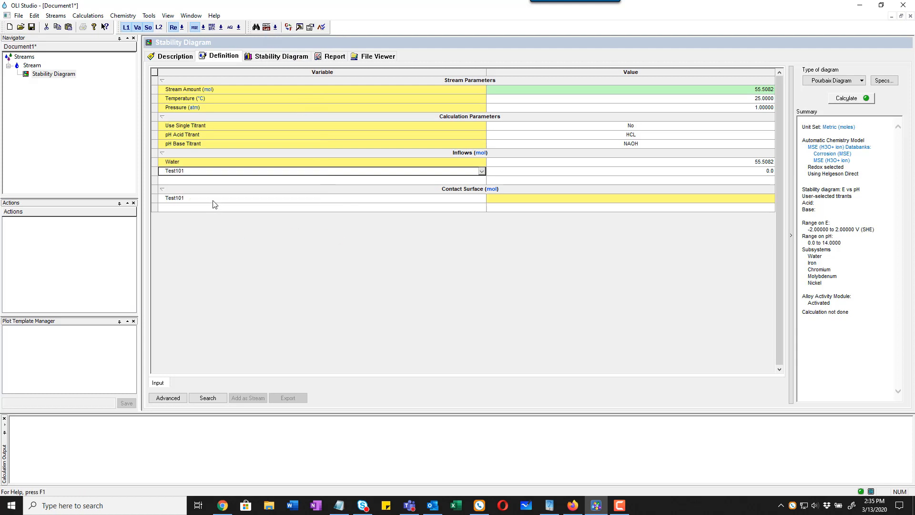
left_click(847, 98)
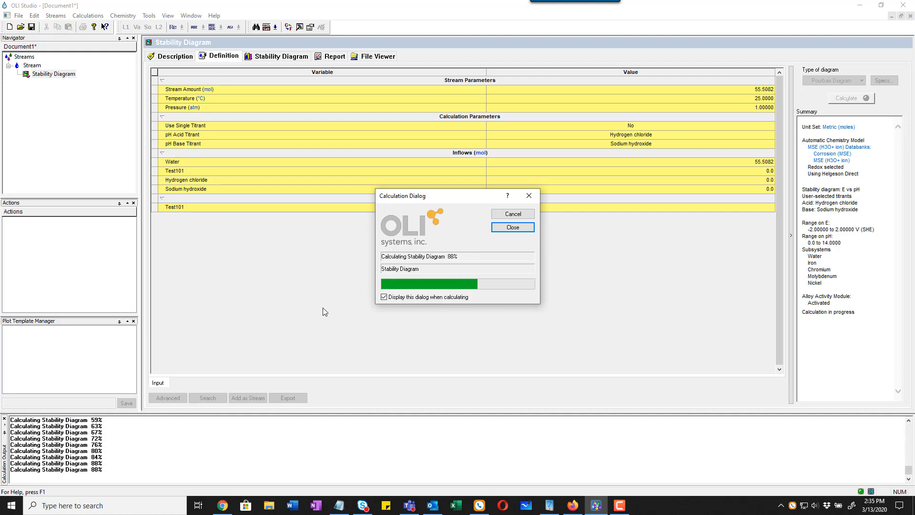
Step: Customize the stability diagram plot to show no aqueous lines and hide the Nickel, Molybdenum and Chromium subsystems
left_click(288, 61)
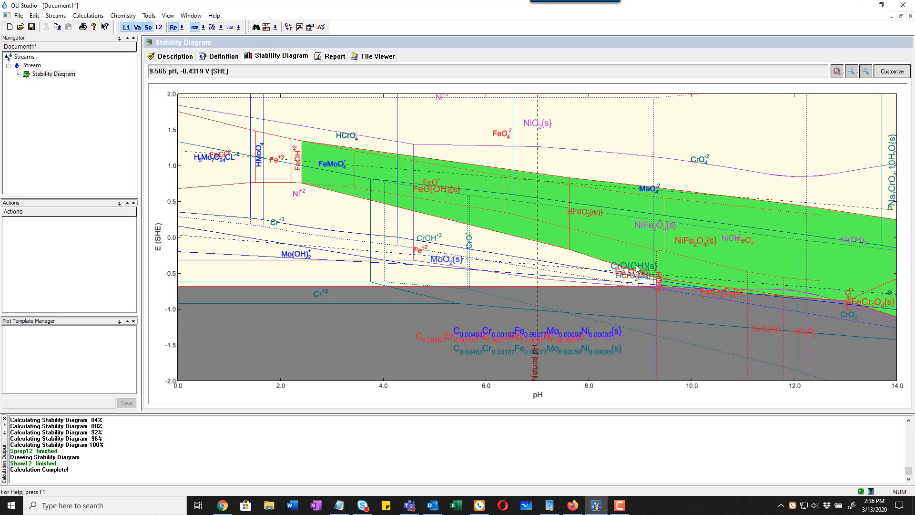
left_click(891, 71)
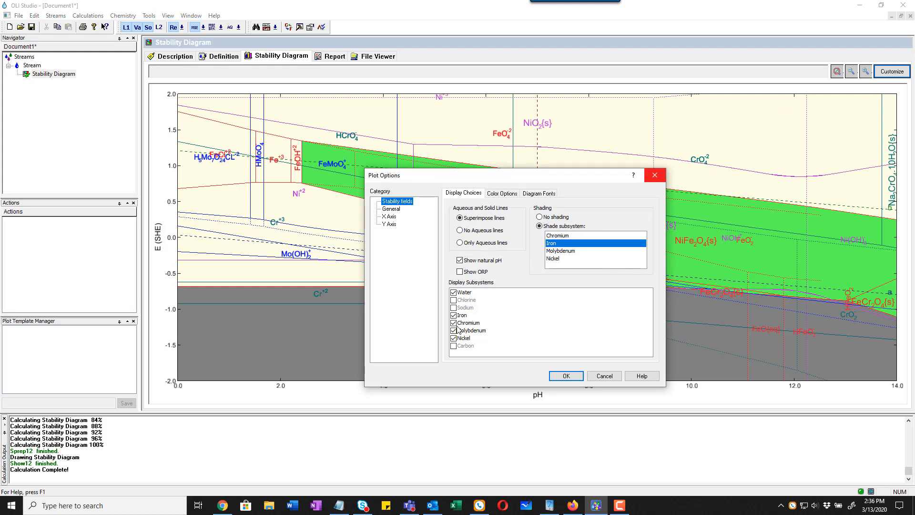
left_click(487, 234)
left_click(566, 376)
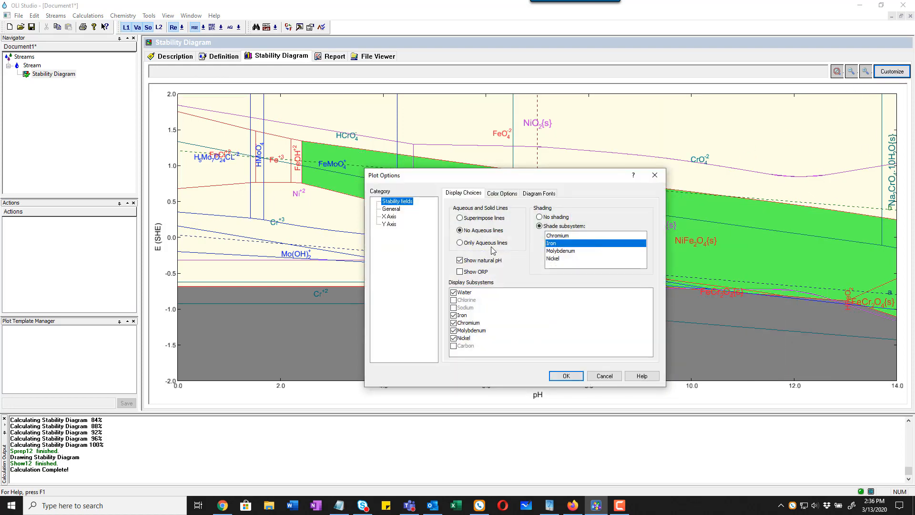
left_click(453, 338)
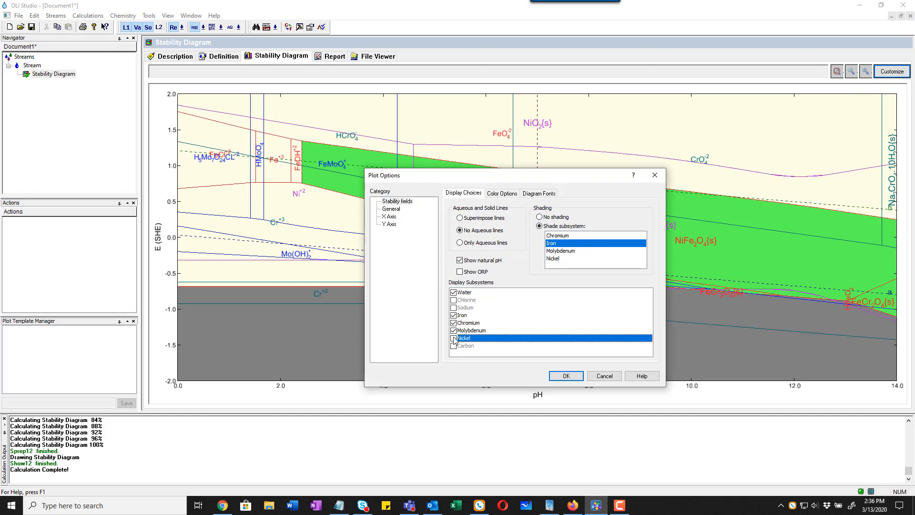
left_click(453, 331)
left_click(453, 323)
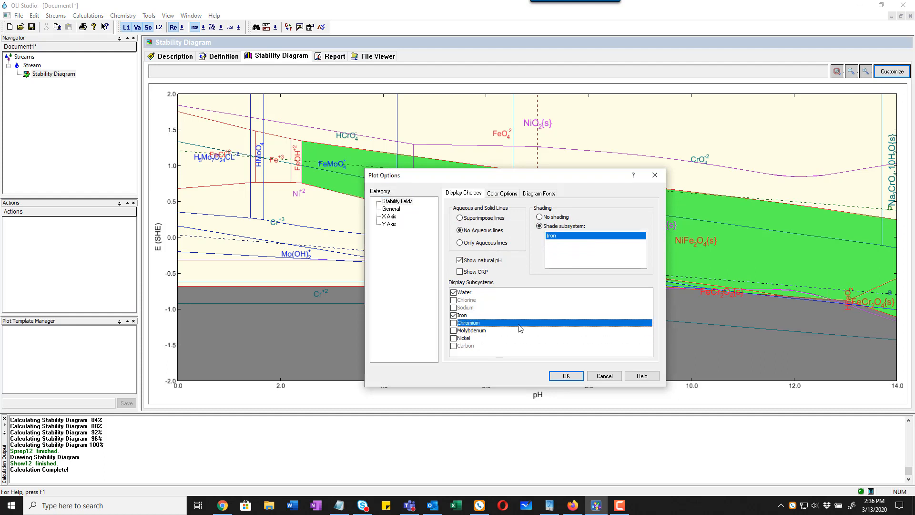
left_click(568, 376)
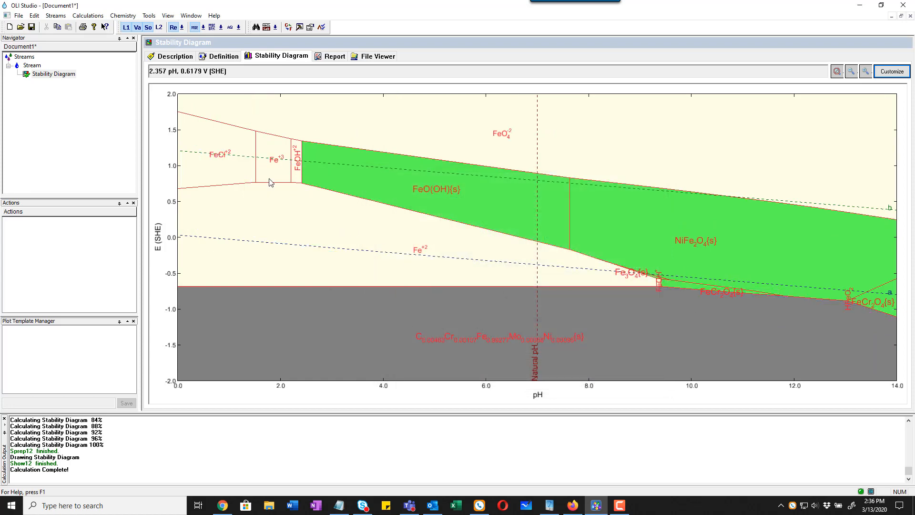
Step: Save the document as Document1.oad in the OLI Studio 10.0 folder
left_click(32, 27)
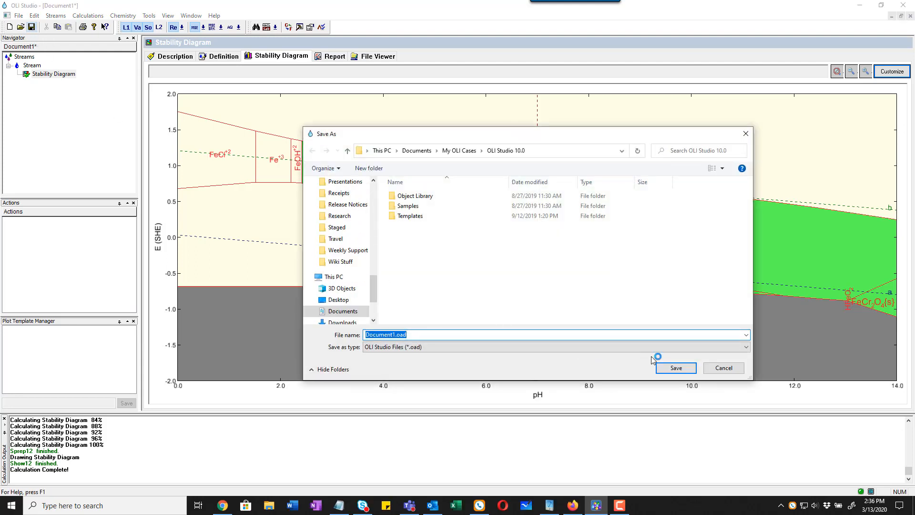
left_click(673, 369)
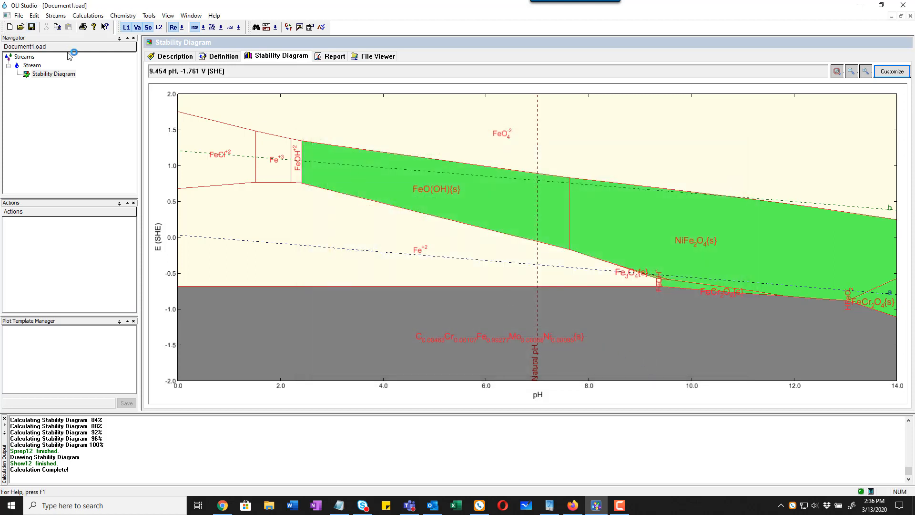
Step: Create a new document and add a stream to it
left_click(23, 16)
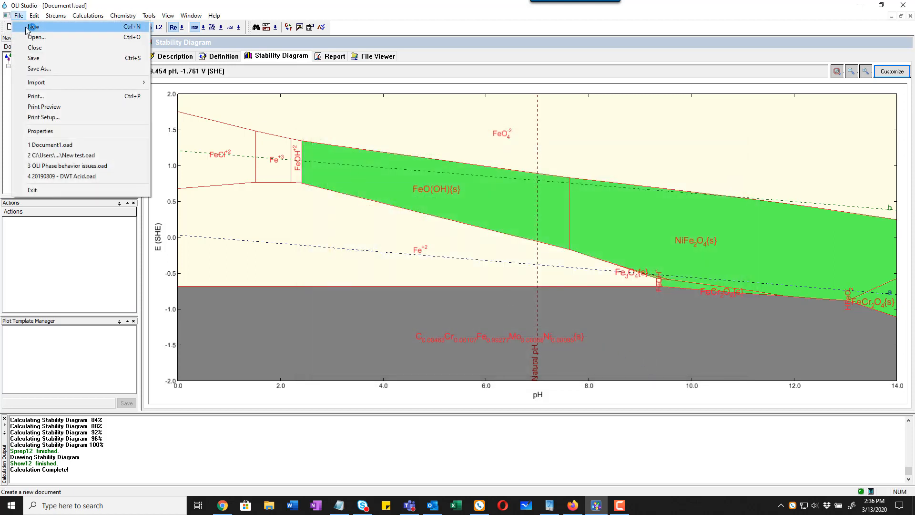
left_click(26, 24)
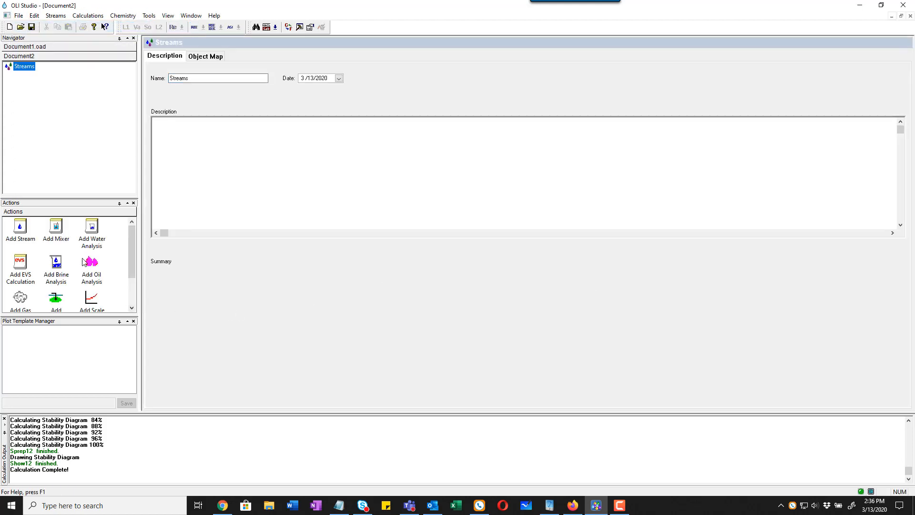
double_click(21, 228)
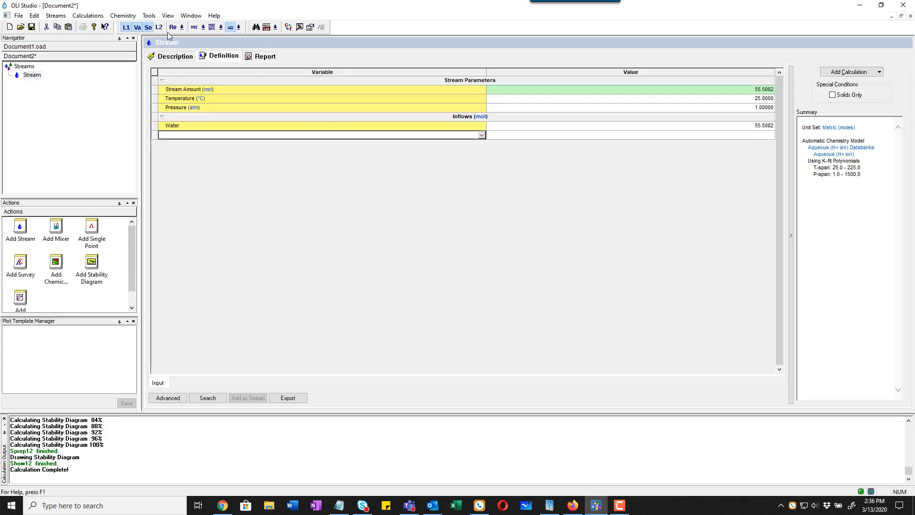
Step: Check the user alloys list in the Alloy Manager for the new document, and close it without changes
left_click(148, 15)
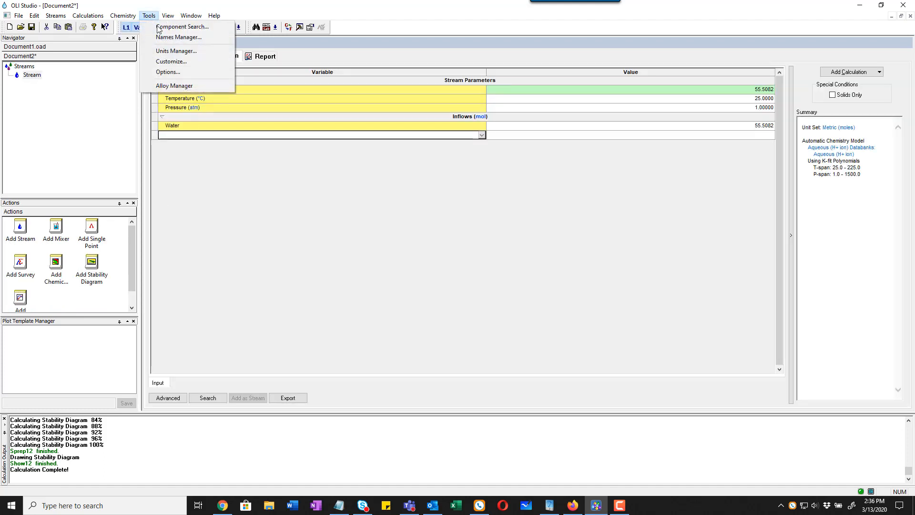
left_click(172, 86)
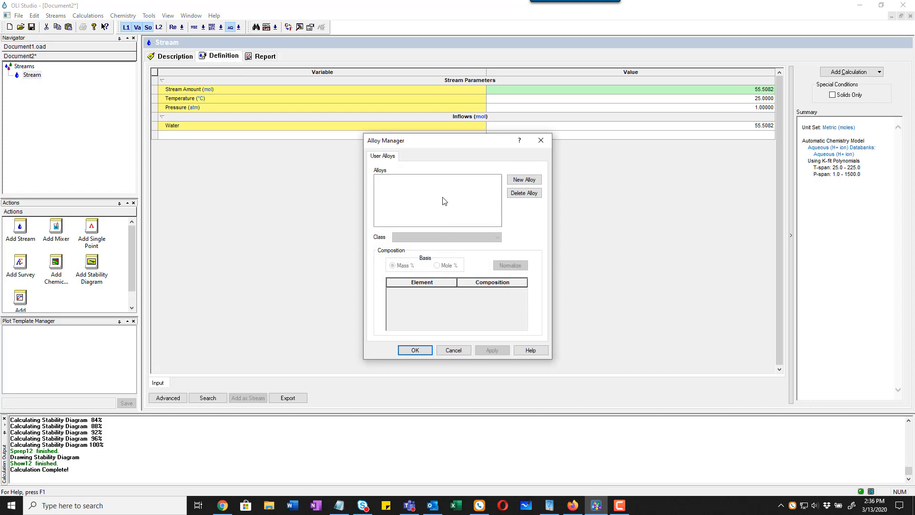
left_click(453, 350)
Step: Reopen Document1.oad and check its user alloys and their composition in the Alloy Manager, closing it without changes
left_click(22, 17)
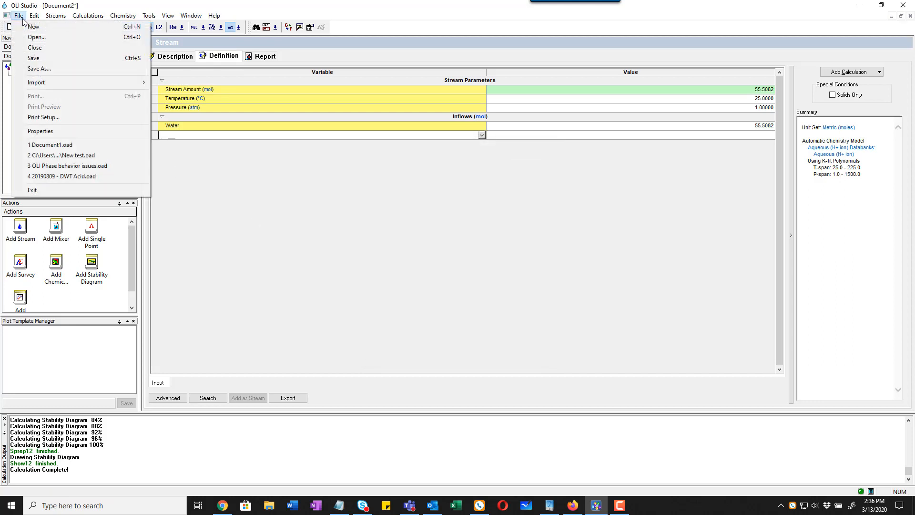
left_click(62, 146)
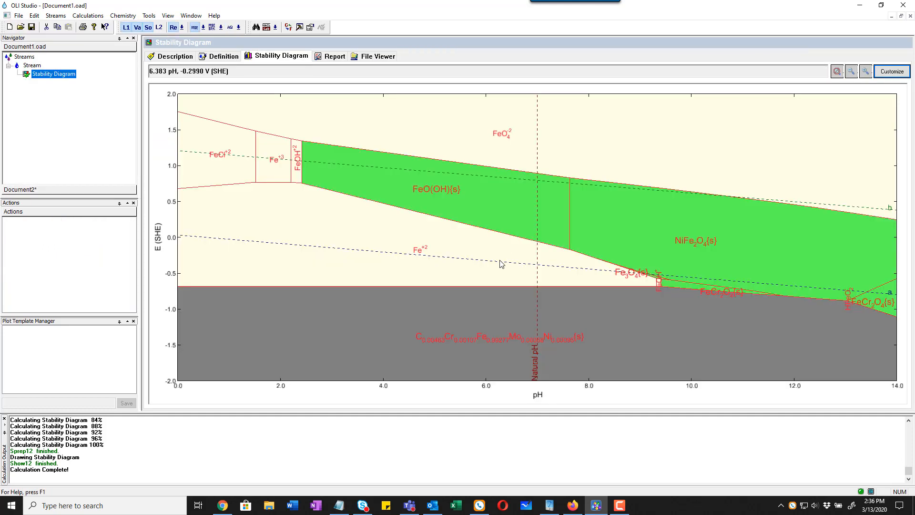
left_click(150, 16)
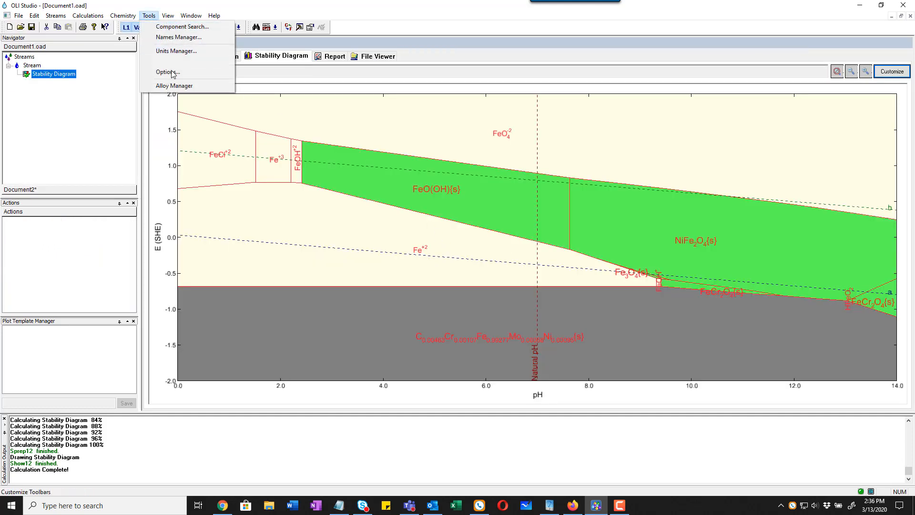
left_click(170, 86)
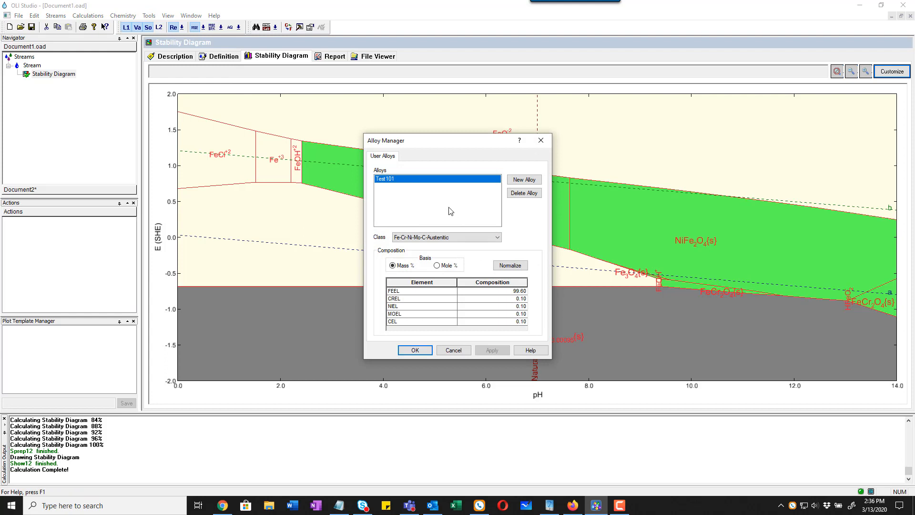
left_click(461, 351)
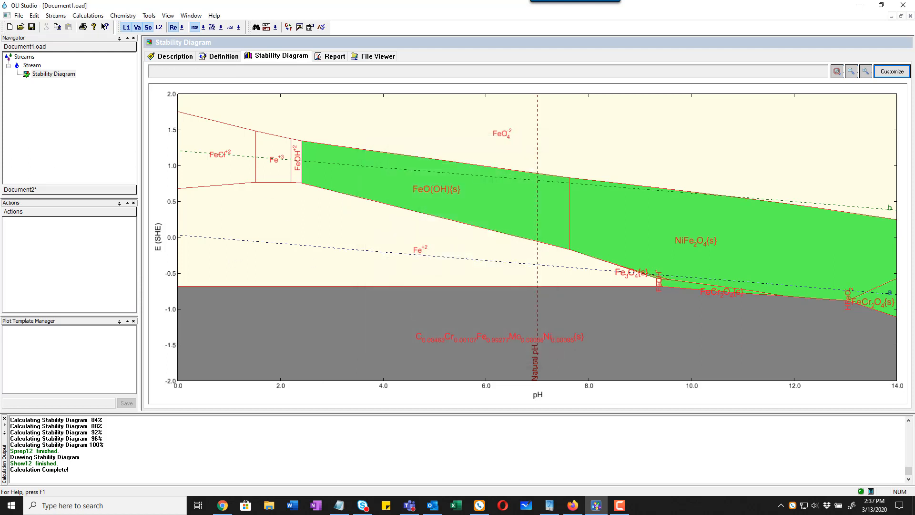